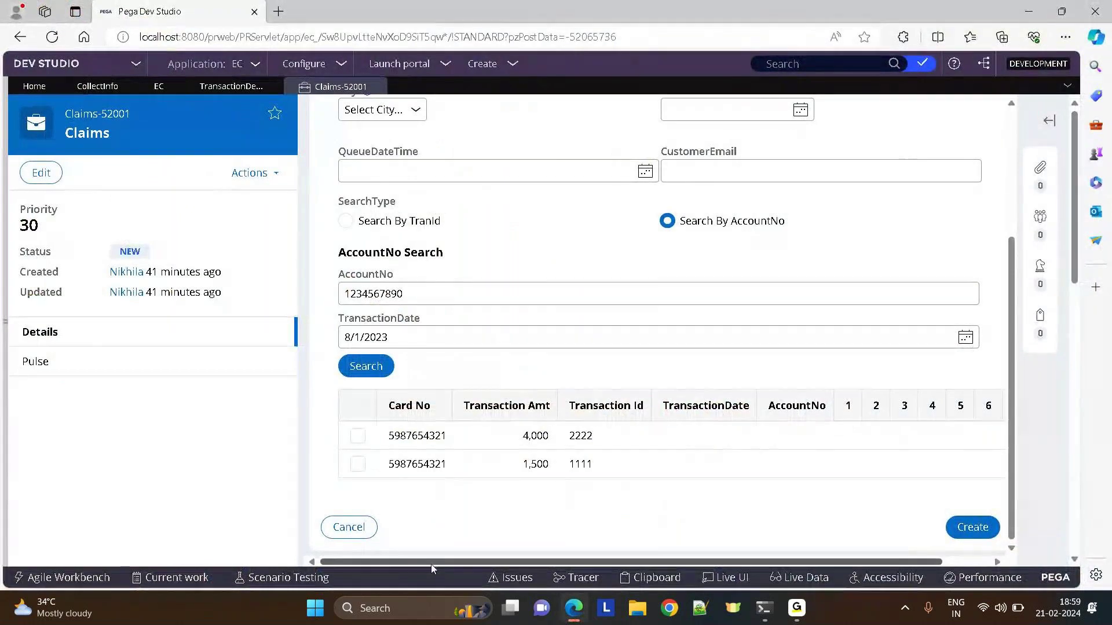
{"action": "left_click_drag", "start_coordinate": [431, 563], "coordinate": [384, 560]}
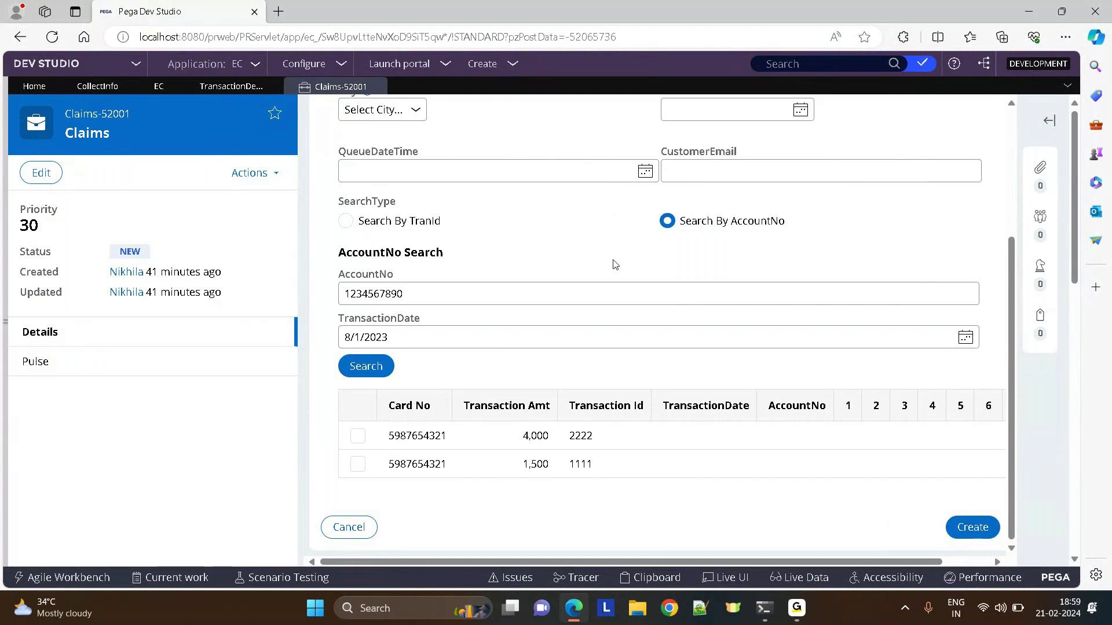
- Zoom the Claims page to 200% so transactions 2222 and 1111 stack, then back to 150%
{"action": "key", "text": "ctrl+plus"}
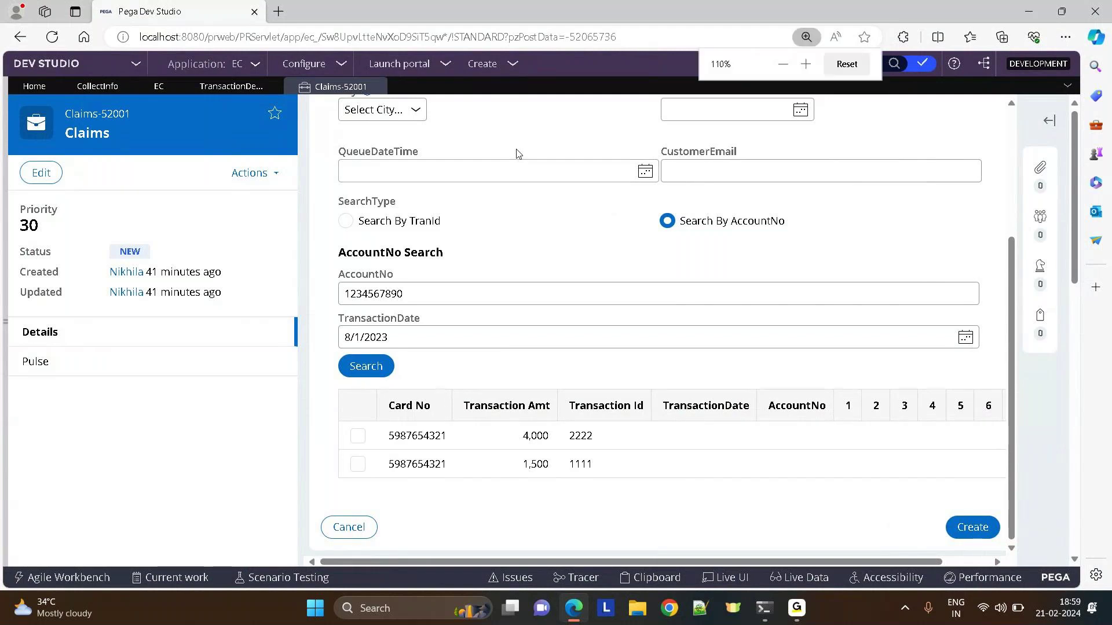
{"action": "key", "text": "ctrl+plus"}
{"action": "key", "text": "ctrl+plus"}
{"action": "key", "text": "ctrl+plus"}
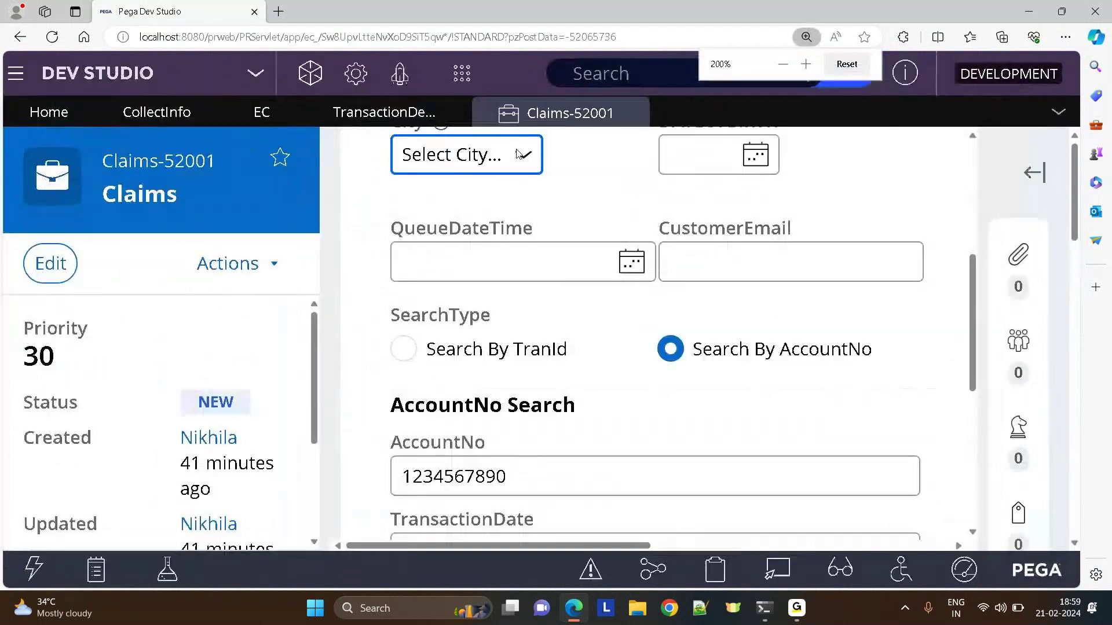
{"action": "key", "text": "ctrl+plus"}
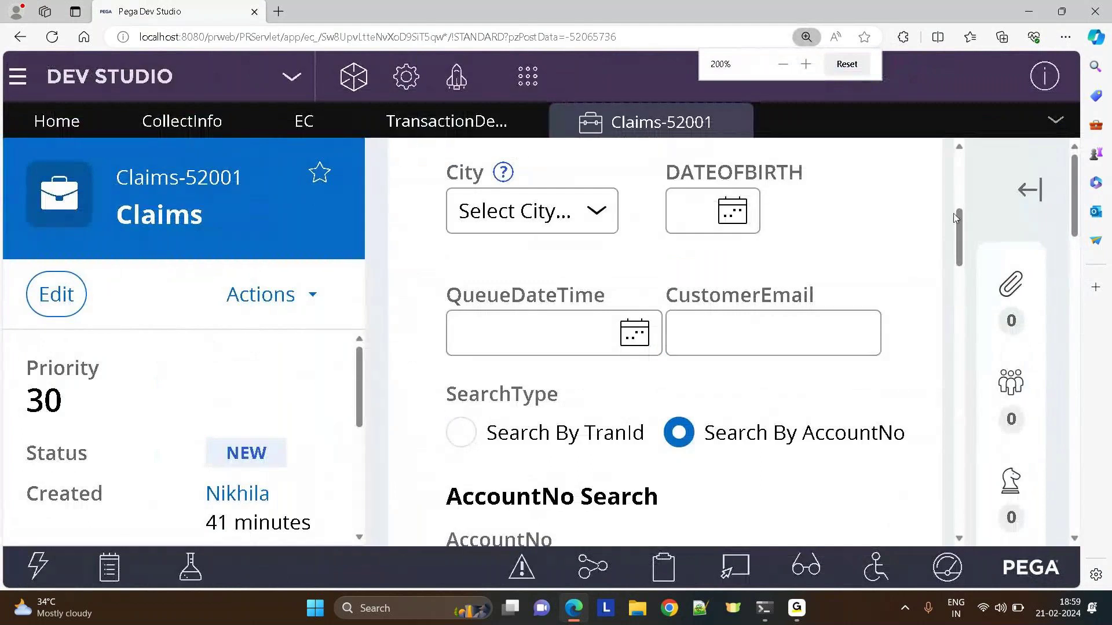
{"action": "scroll", "coordinate": [955, 230], "scroll_direction": "down", "scroll_amount": 2}
{"action": "left_click_drag", "start_coordinate": [959, 250], "coordinate": [952, 300]}
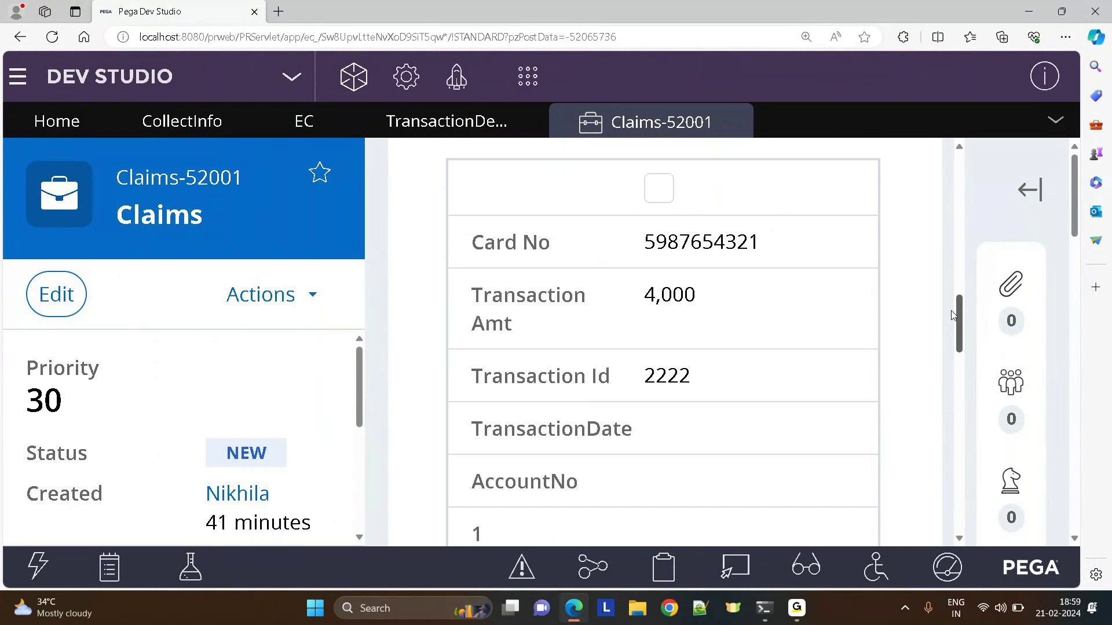
{"action": "left_click_drag", "start_coordinate": [952, 301], "coordinate": [952, 306]}
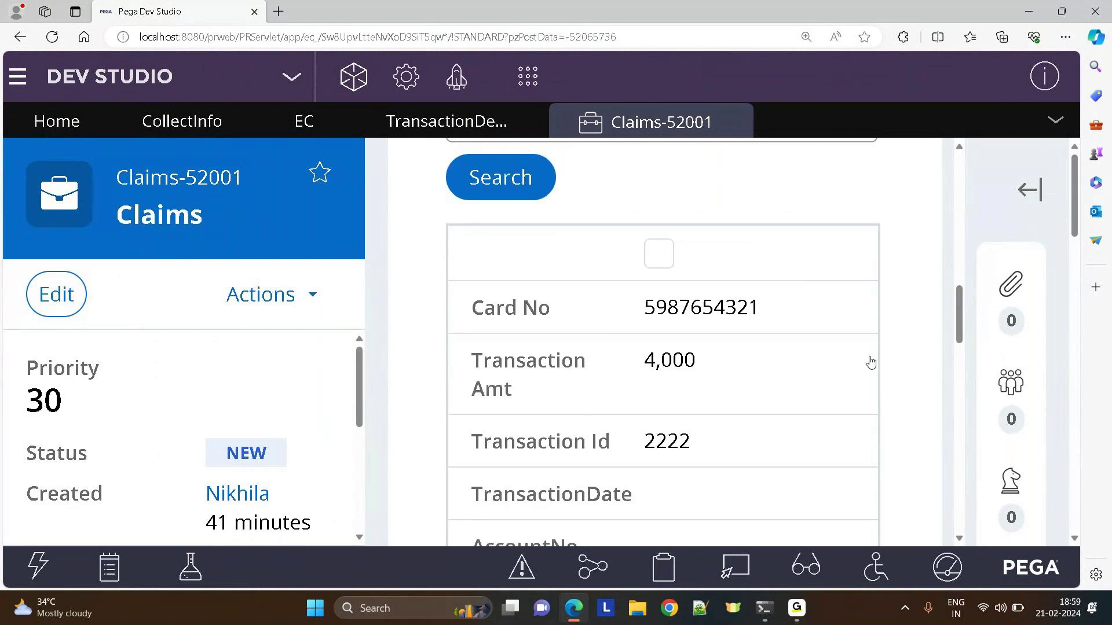
{"action": "mouse_move", "coordinate": [960, 332]}
{"action": "left_mouse_down"}
{"action": "mouse_move", "coordinate": [942, 520]}
{"action": "mouse_move", "coordinate": [962, 457]}
{"action": "left_mouse_up"}
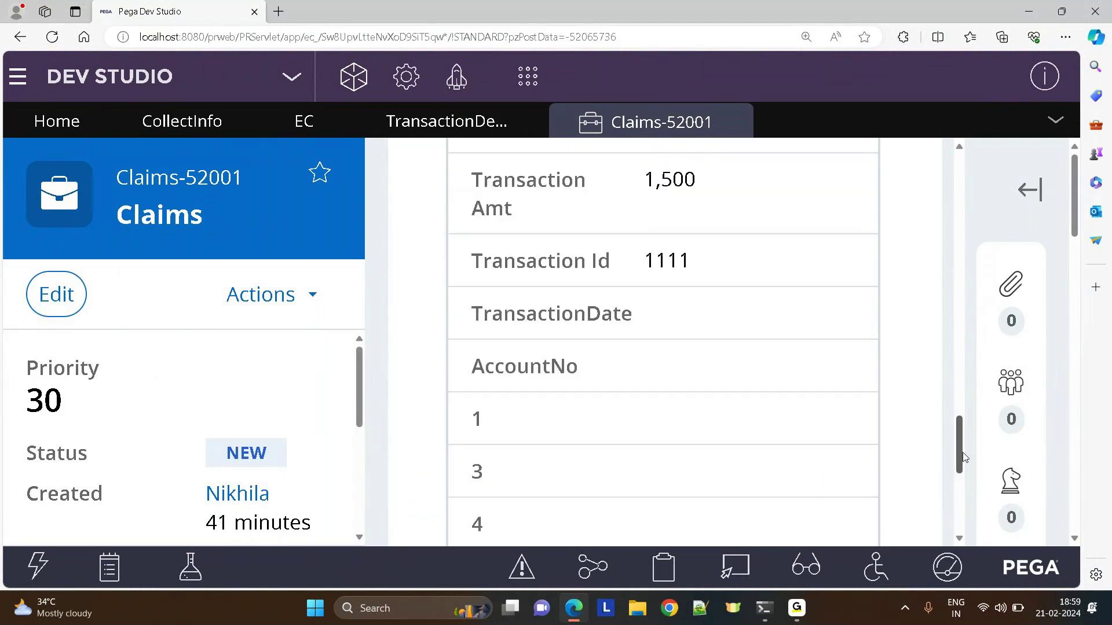
{"action": "key", "text": "ctrl+minus"}
{"action": "key", "text": "ctrl+minus"}
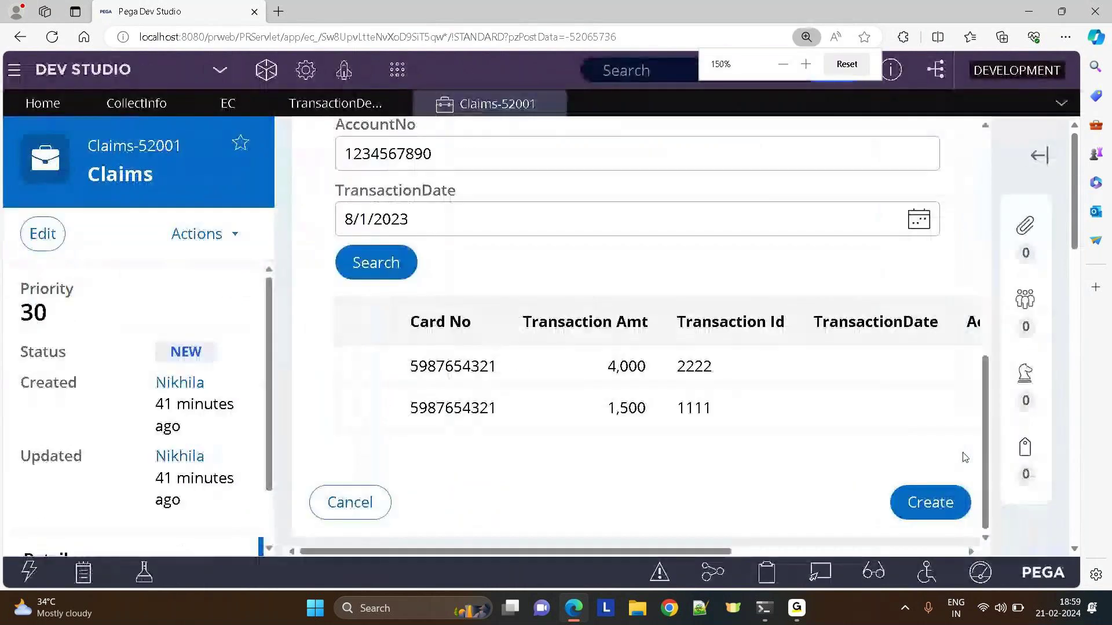
{"action": "key", "text": "ctrl+minus"}
{"action": "key", "text": "ctrl+minus"}
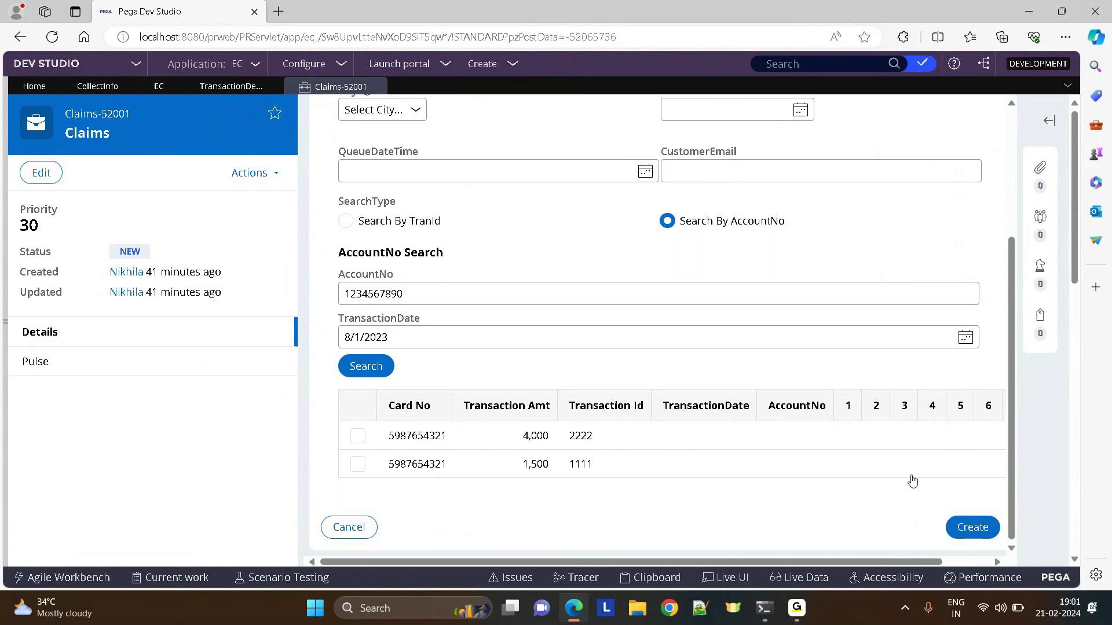
- Switch to the GoTo meeting app from the taskbar
{"action": "mouse_move", "coordinate": [796, 608]}
{"action": "left_click", "coordinate": [796, 553]}
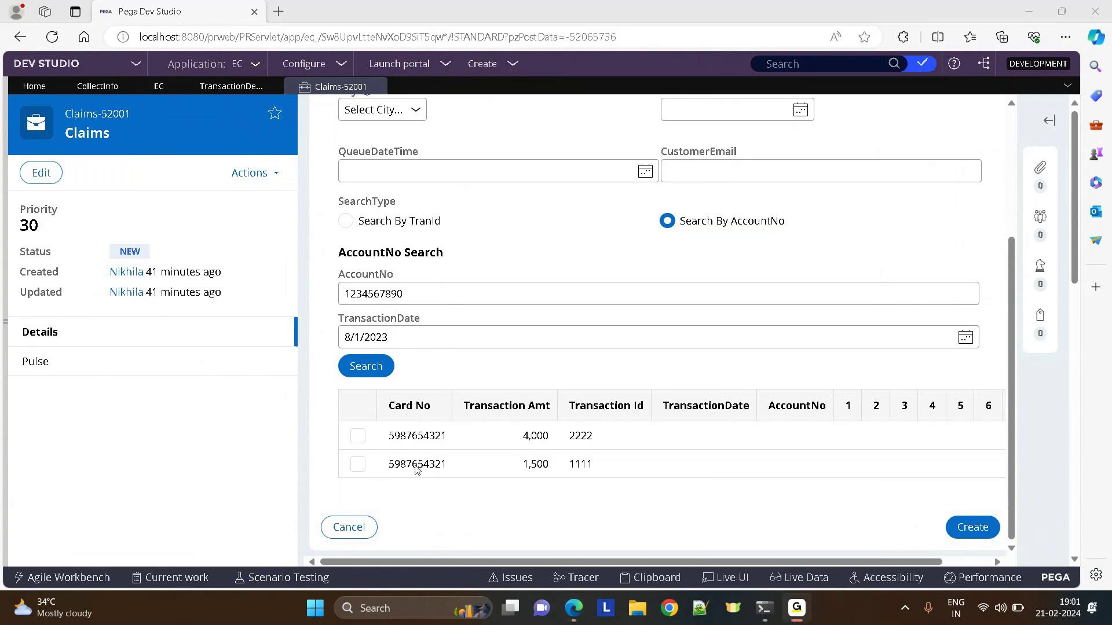